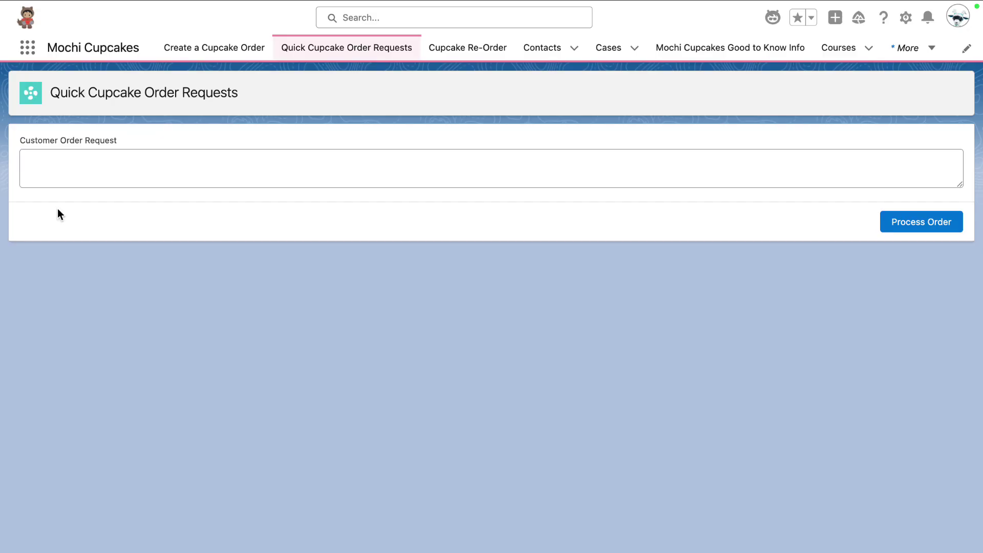
Paste the birthday order message and extract its name, pickup date, 12 cupcakes and box instructions
{"action": "left_click", "coordinate": [191, 160]}
{"action": "type", "text": "Hi there! I need to place an order for a dozen mochi cupcakes for pickup this Saturday at 3pm. I'd like half red velvet and half lychee raspberry. This is for my sister's birthday, so could you please write 'Happy Birthday, Chloe!' on the box? My name is Haley Atwood."}
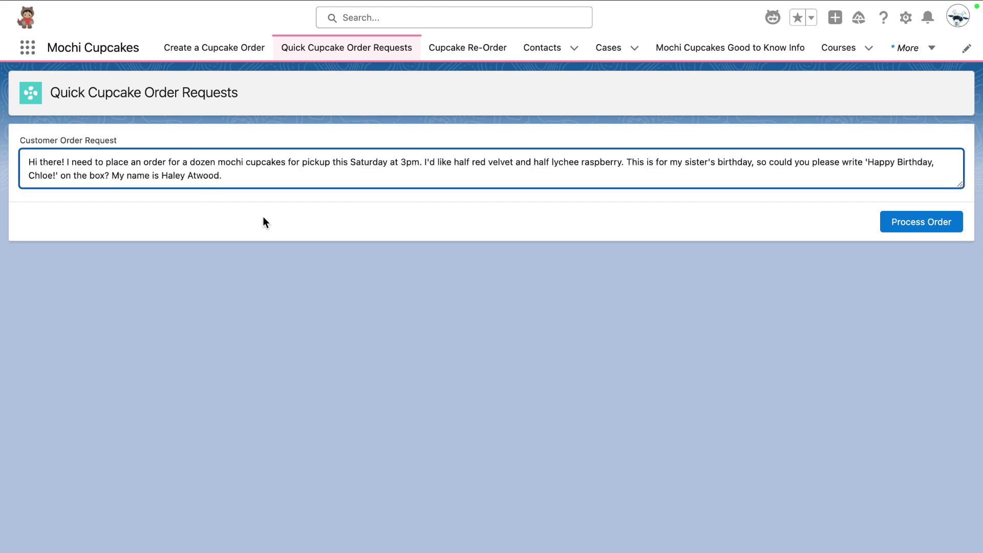
{"action": "left_click", "coordinate": [921, 221]}
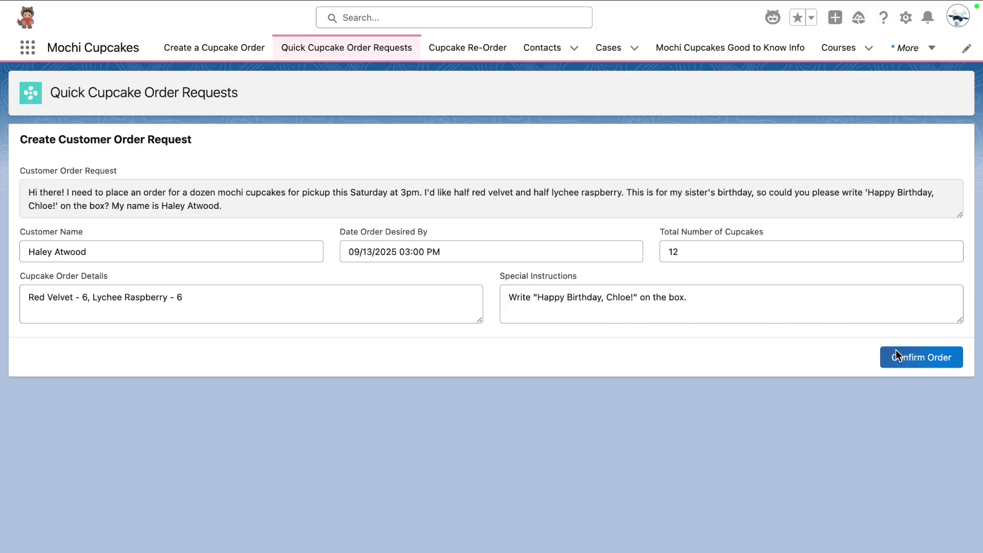
Confirm the order and check CO-00050 has six Red Velvet and six Lychee Raspberry items
{"action": "left_click", "coordinate": [907, 360]}
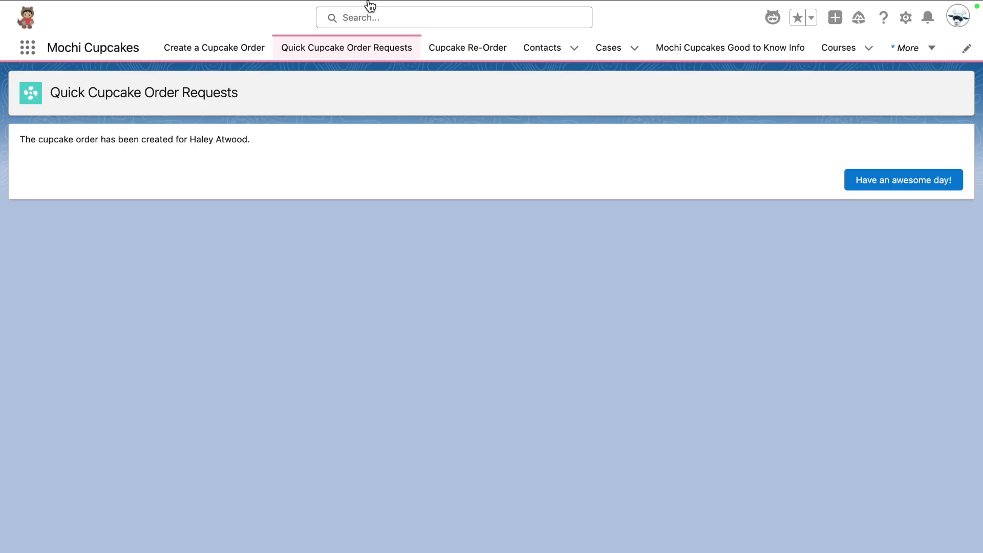
{"action": "mouse_move", "coordinate": [368, 2]}
{"action": "left_click", "coordinate": [277, 36]}
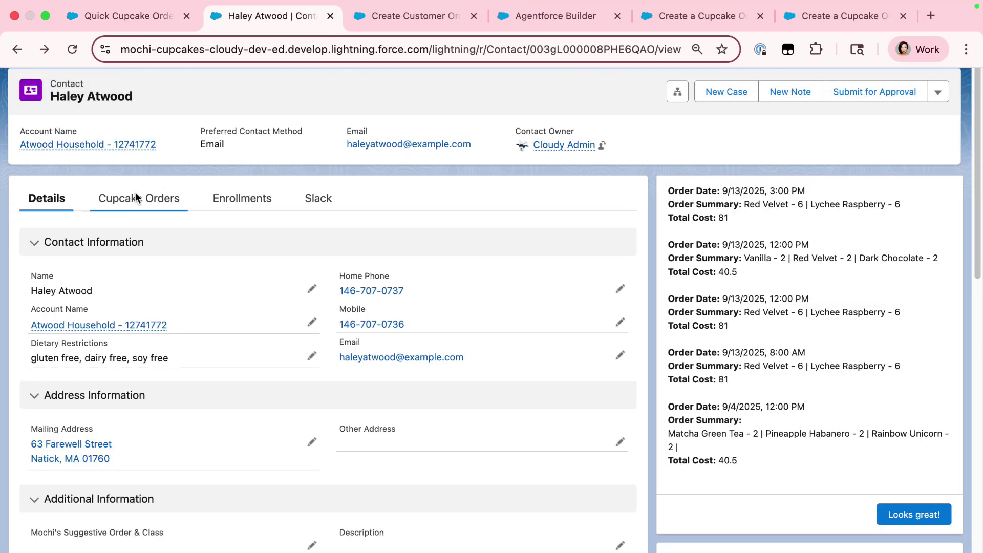
{"action": "left_click", "coordinate": [137, 198]}
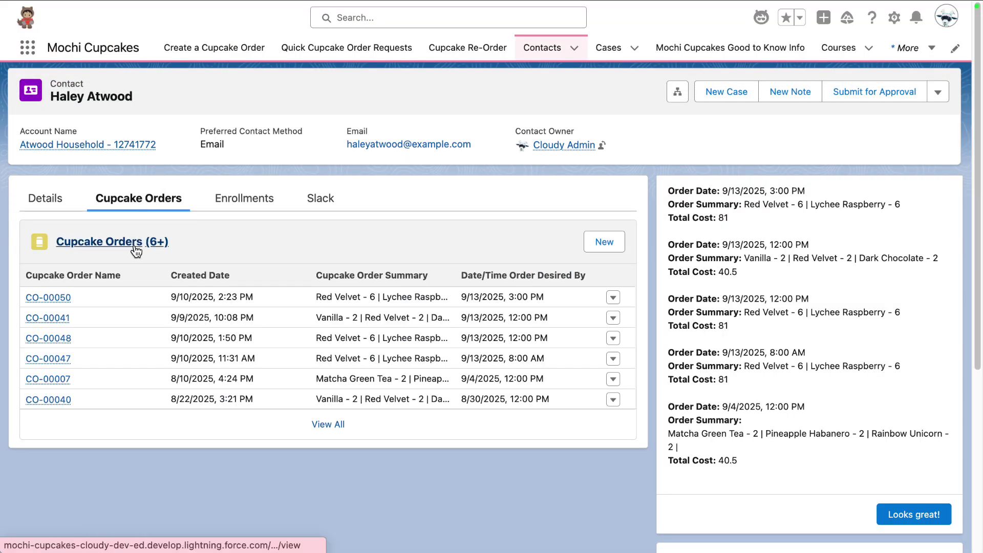
{"action": "left_click", "coordinate": [48, 296]}
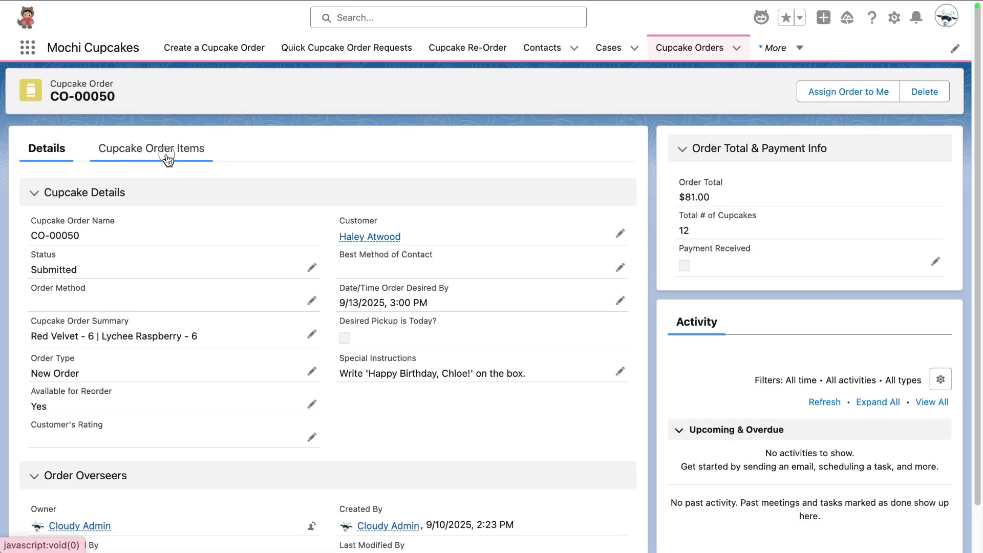
{"action": "left_click", "coordinate": [151, 148]}
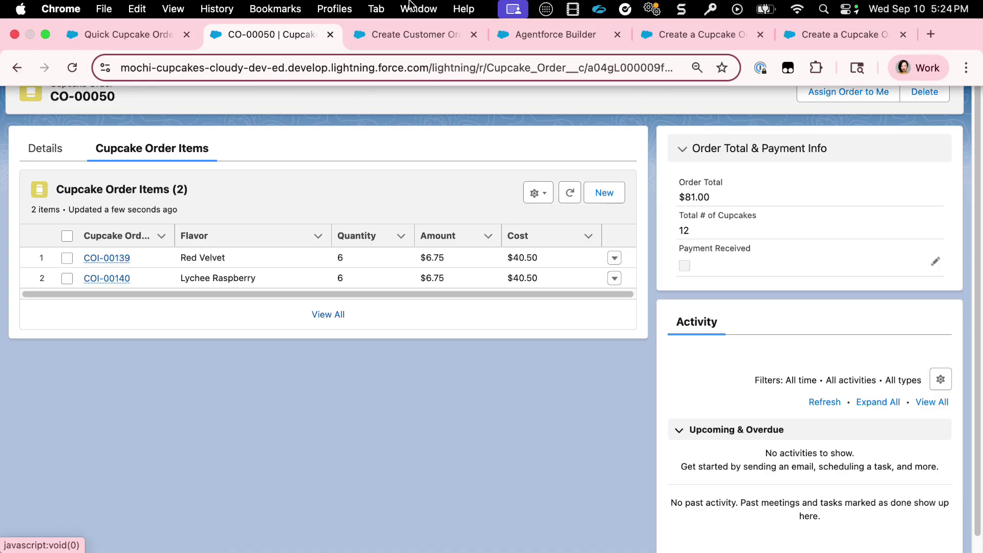
{"action": "left_click", "coordinate": [412, 35]}
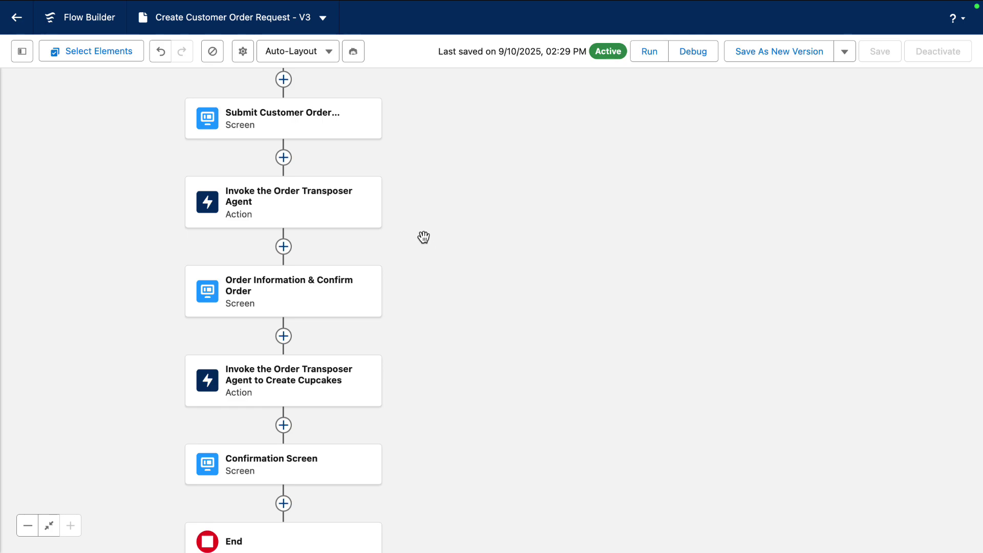
Show the Order Transposer Agent action's output fields: CustomerName, OrderDate, quantity, order details
{"action": "left_click", "coordinate": [286, 214]}
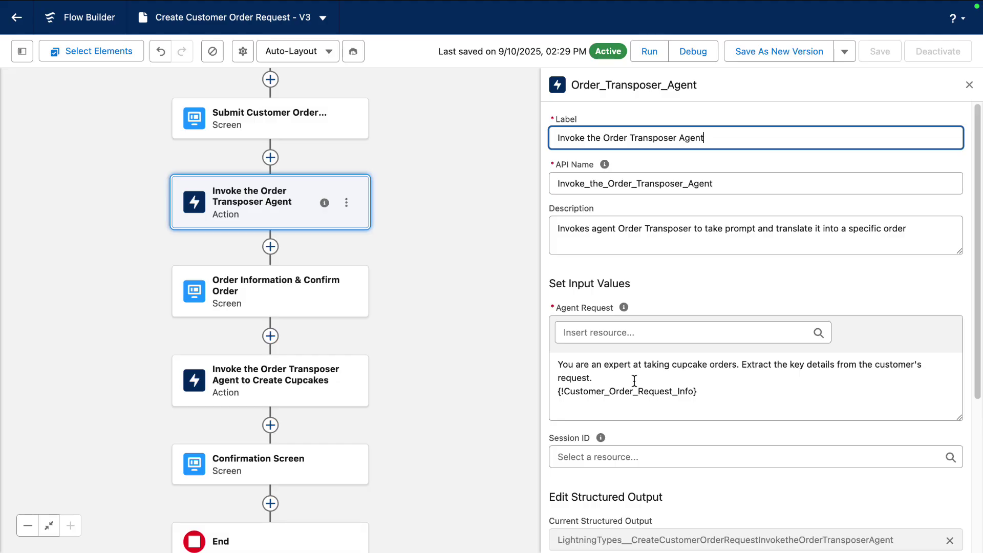
{"action": "scroll", "coordinate": [634, 381], "scroll_direction": "down", "scroll_amount": 1}
{"action": "scroll", "coordinate": [634, 381], "scroll_direction": "down", "scroll_amount": 1}
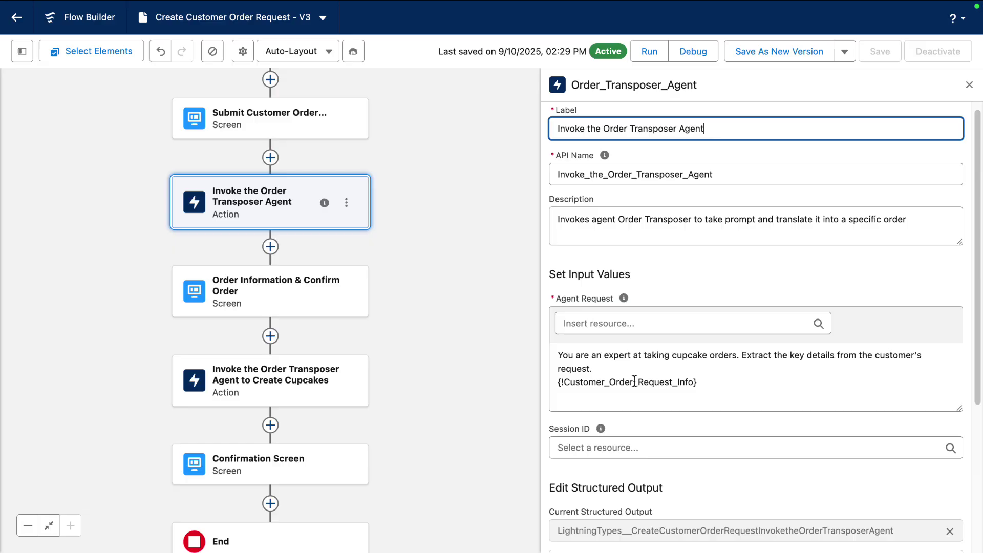
{"action": "scroll", "coordinate": [634, 380], "scroll_direction": "down", "scroll_amount": 1}
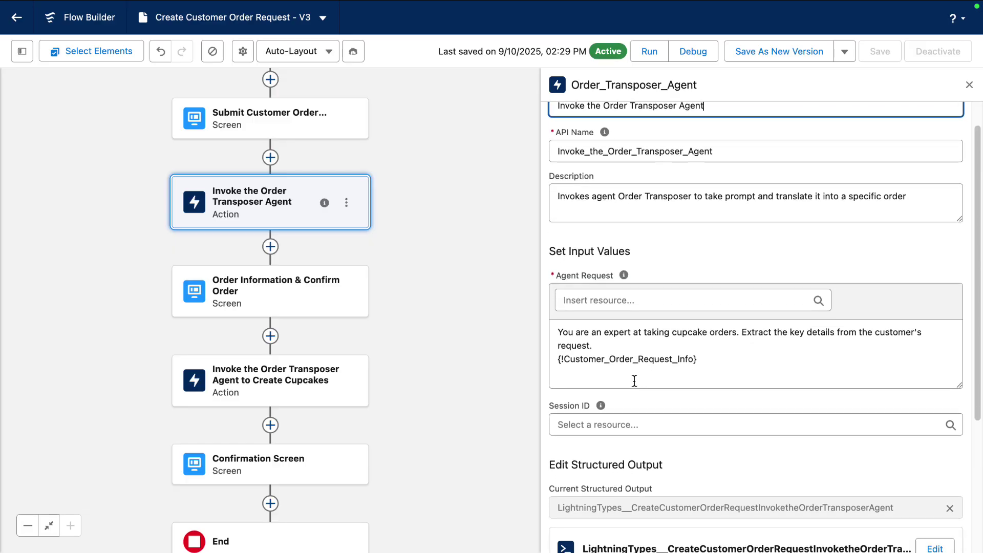
{"action": "scroll", "coordinate": [634, 381], "scroll_direction": "down", "scroll_amount": 2}
{"action": "scroll", "coordinate": [634, 380], "scroll_direction": "down", "scroll_amount": 2}
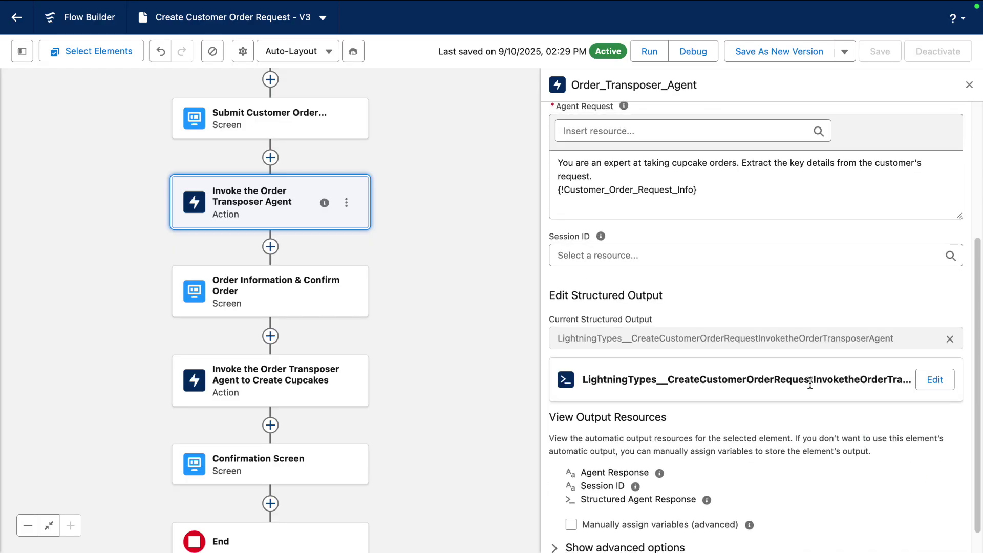
{"action": "left_click", "coordinate": [935, 384]}
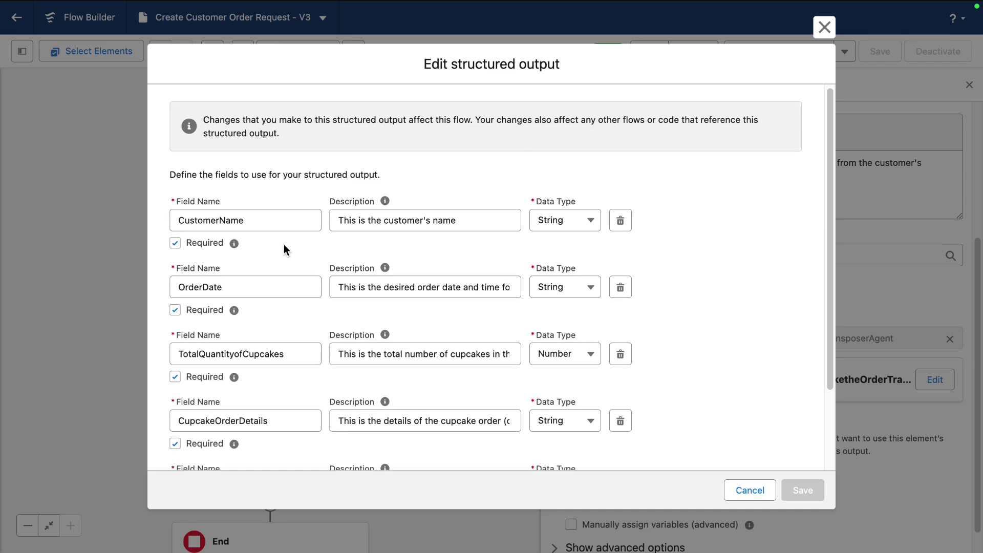
{"action": "scroll", "coordinate": [284, 244], "scroll_direction": "down", "scroll_amount": 1}
{"action": "scroll", "coordinate": [265, 262], "scroll_direction": "down", "scroll_amount": 3}
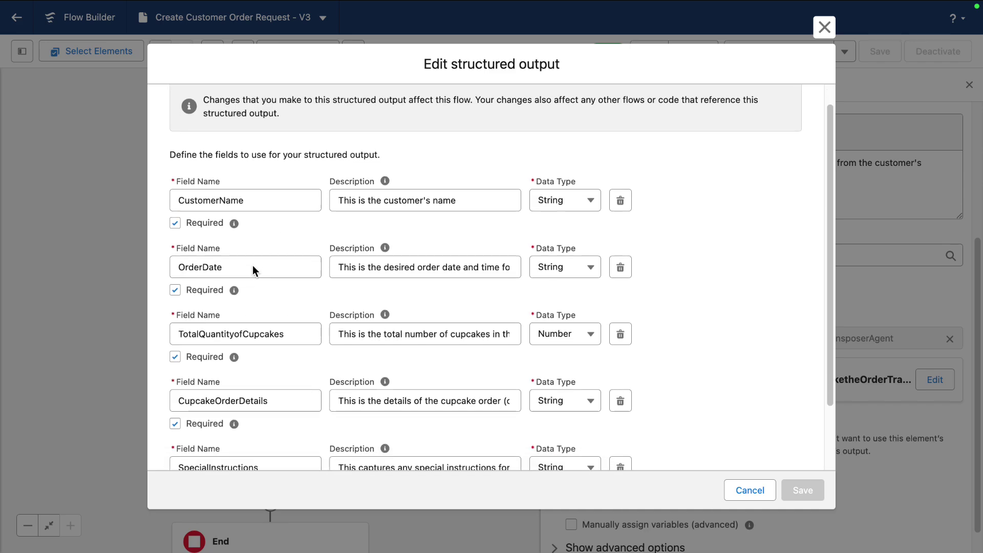
{"action": "scroll", "coordinate": [254, 269], "scroll_direction": "down", "scroll_amount": 2}
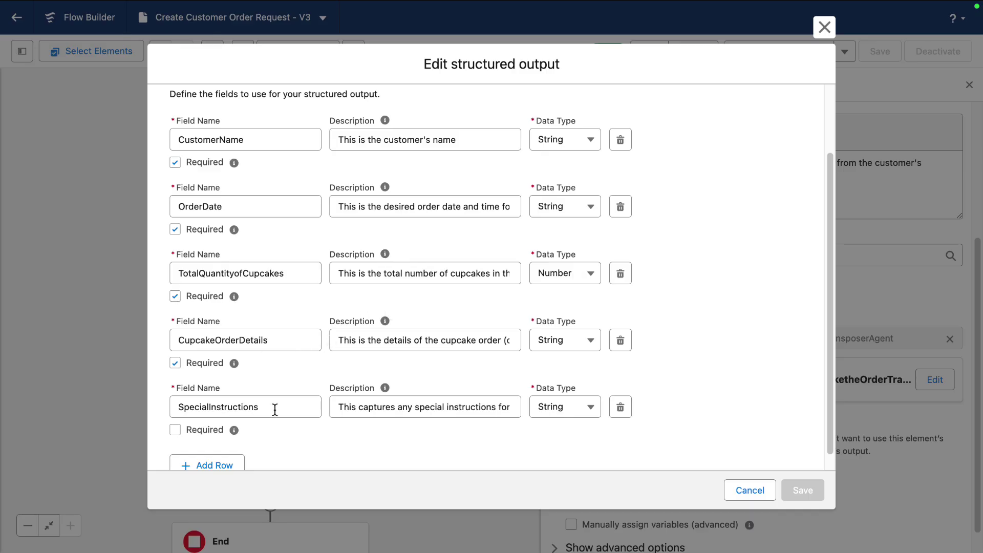
Review the output fields, including optional SpecialInstructions, and cancel without saving
{"action": "left_click", "coordinate": [749, 492]}
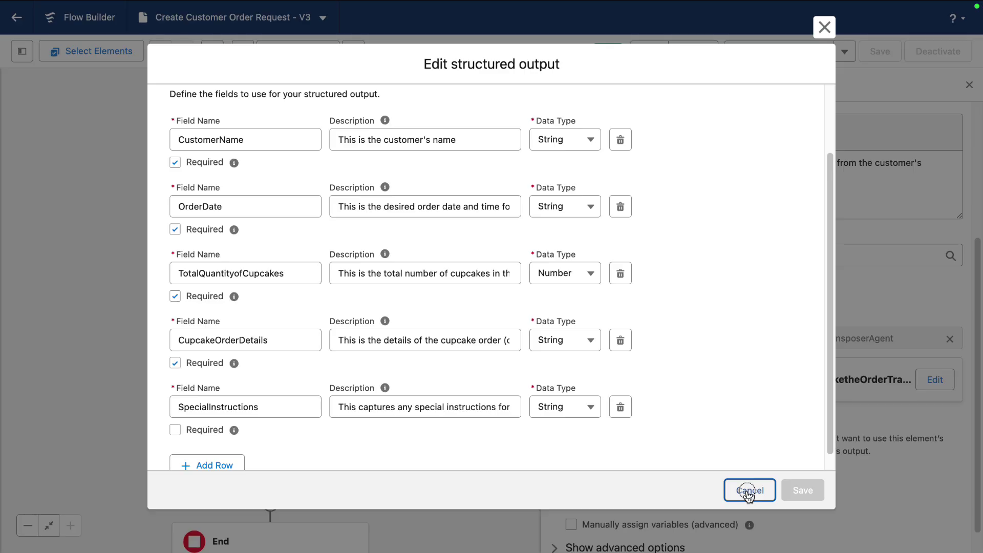
{"action": "left_click", "coordinate": [748, 492]}
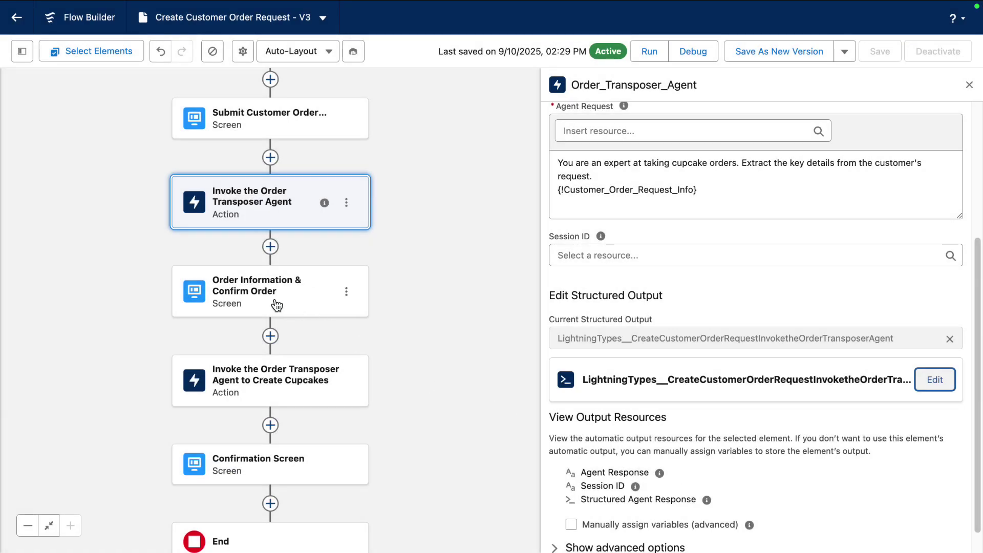
Inspect the Create Cupcakes action and the Place Cupcake Order topic's four assigned actions
{"action": "left_click", "coordinate": [280, 379]}
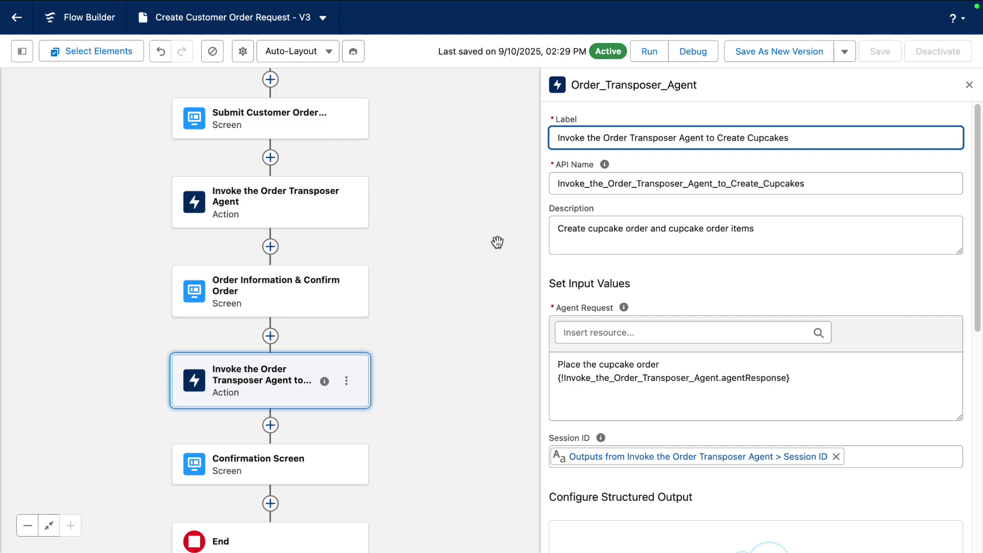
{"action": "mouse_move", "coordinate": [378, 5]}
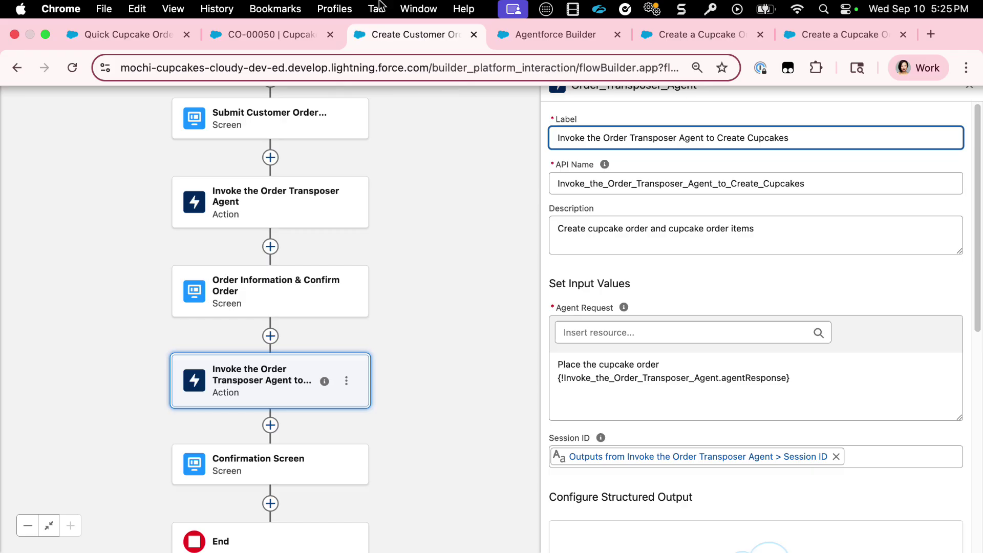
{"action": "left_click", "coordinate": [555, 34]}
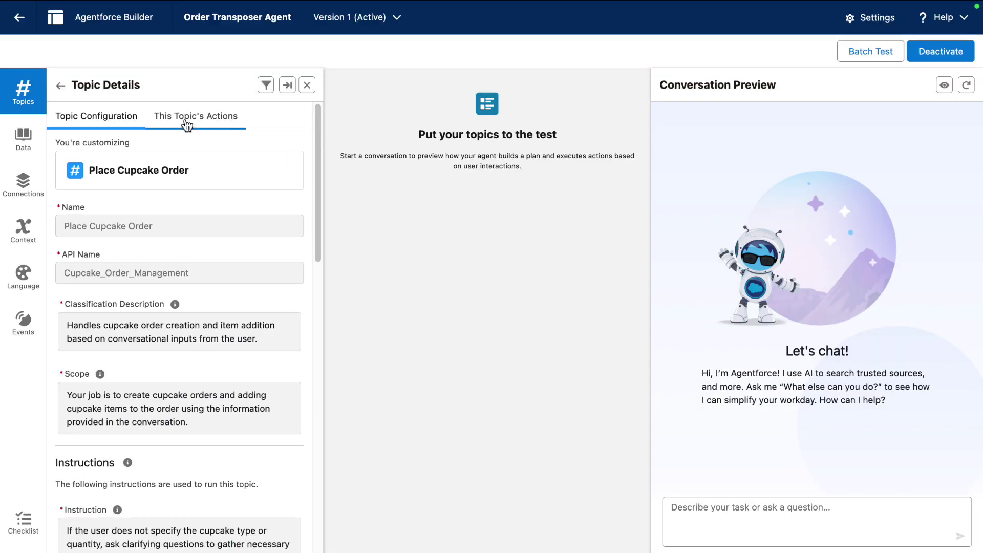
{"action": "left_click", "coordinate": [187, 121]}
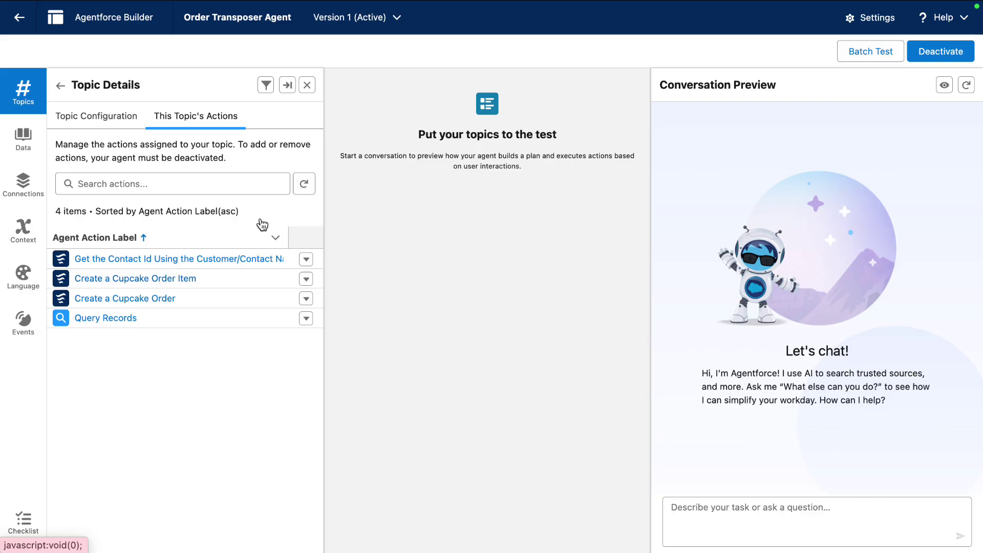
{"action": "mouse_move", "coordinate": [598, 6]}
{"action": "left_click", "coordinate": [695, 34]}
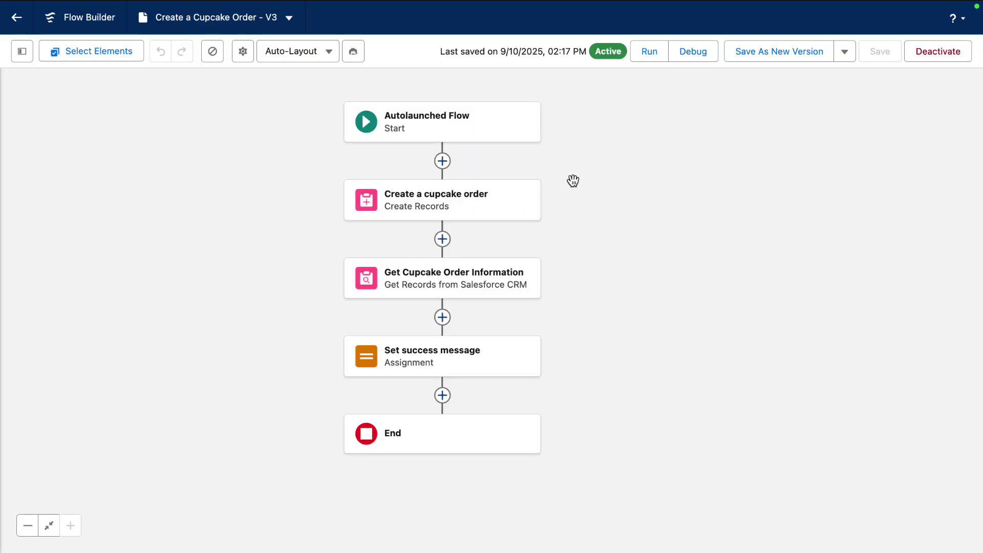
Bring up the active Create a Cupcake Order Item V4 flow
{"action": "left_click", "coordinate": [800, 34]}
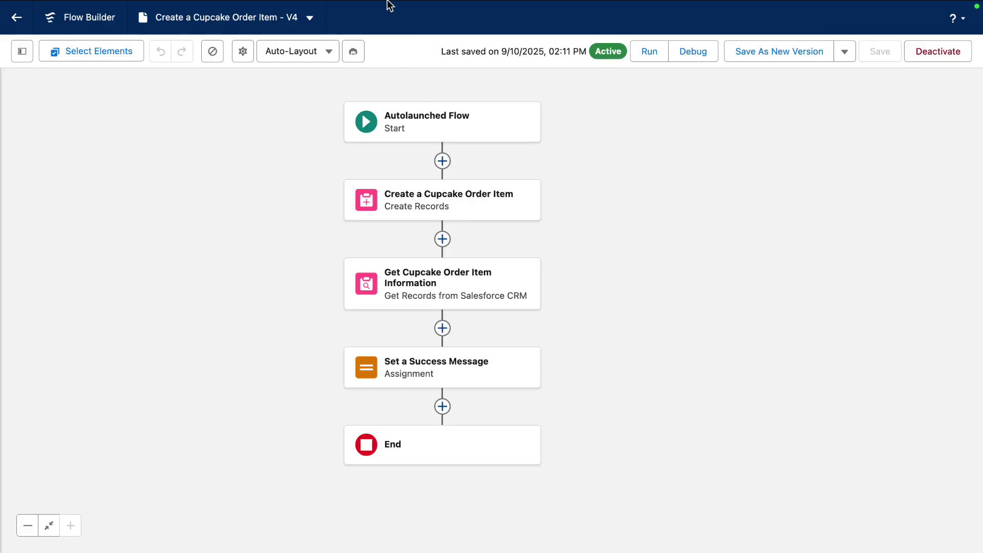
Show the Create Customer Order Request V3 flow again with no element selected
{"action": "mouse_move", "coordinate": [387, 3]}
{"action": "left_click", "coordinate": [413, 35]}
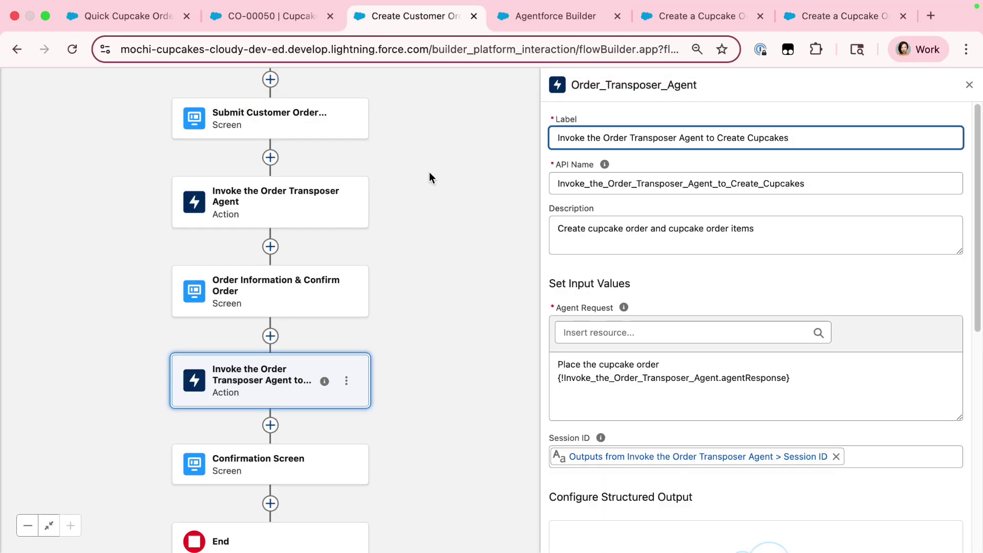
{"action": "left_click", "coordinate": [969, 84]}
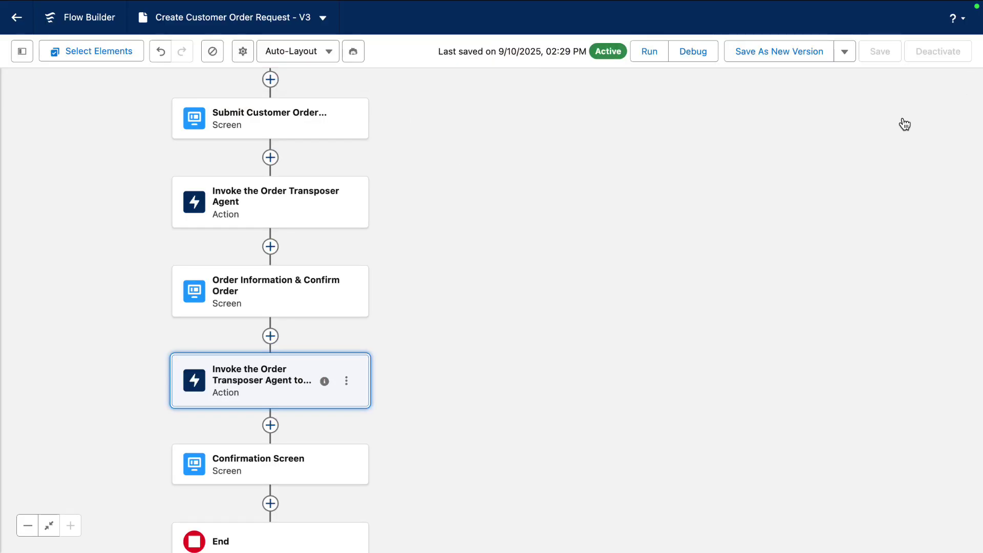
{"action": "left_click", "coordinate": [566, 288]}
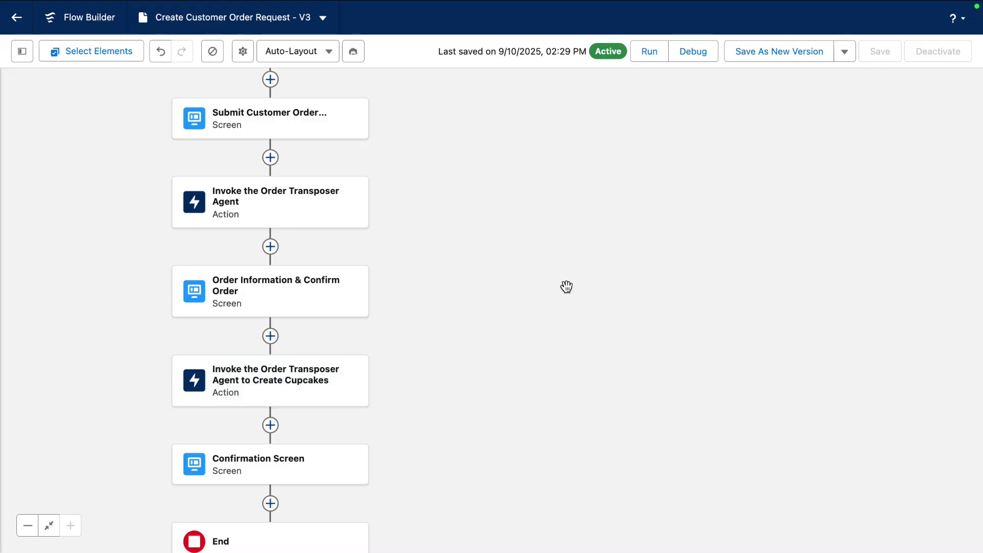